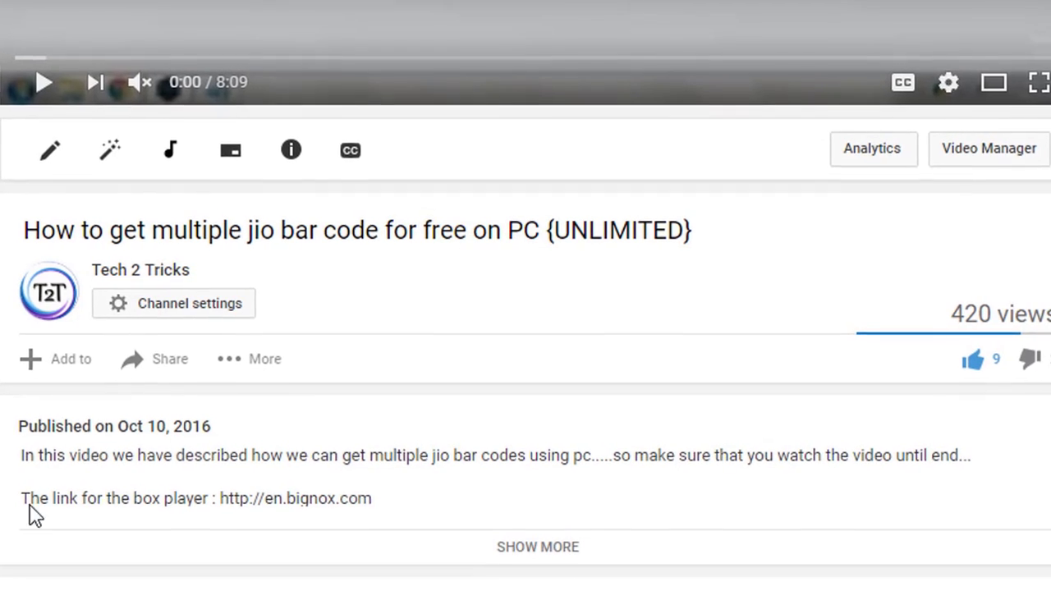
Step: Expand the YouTube video description to reach the recovery.img Google Drive link
left_click(502, 557)
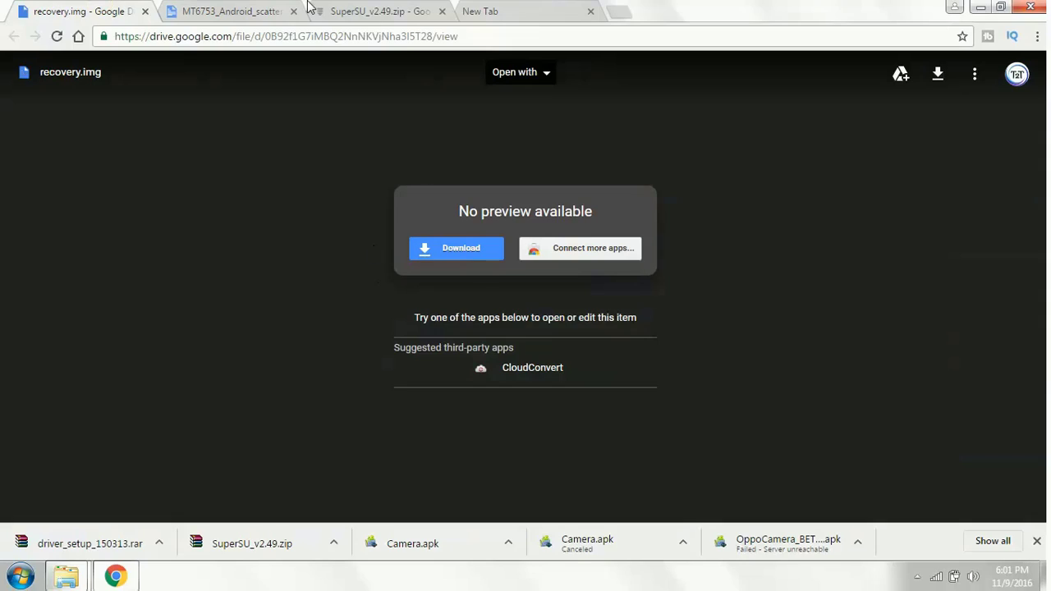
Step: Switch to the MT6753_Android_scatter.txt tab and scroll through its contents
left_click(205, 11)
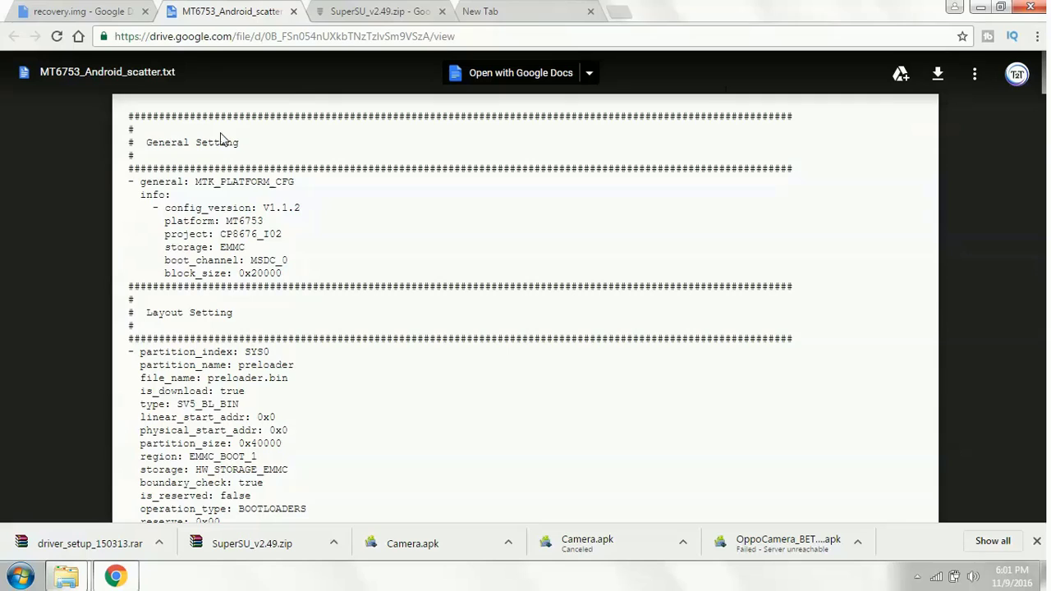
scroll(469, 246, "down", 7)
scroll(488, 258, "up", 7)
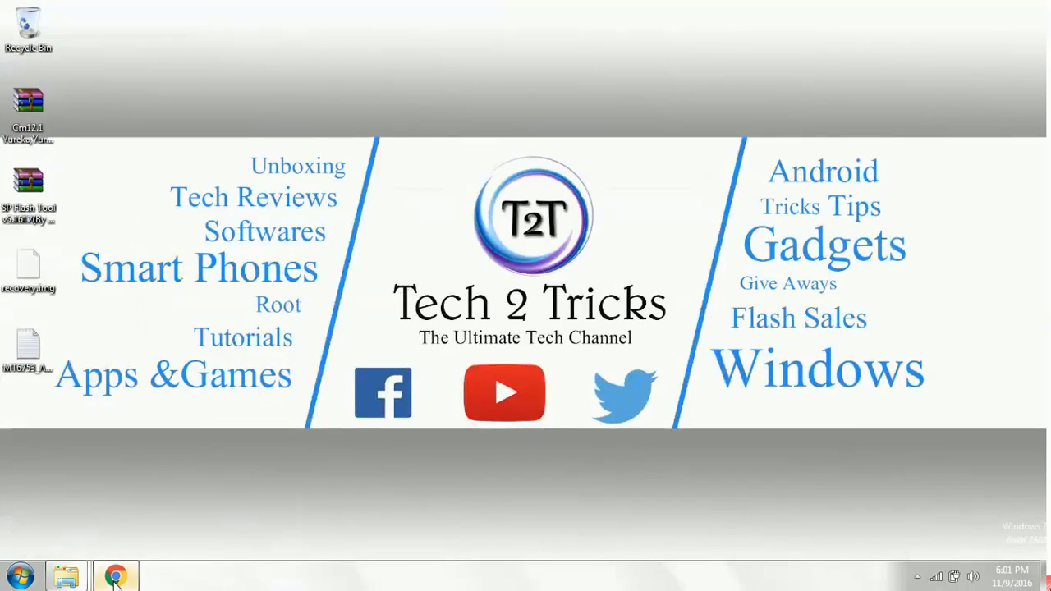
Step: Open driver_setup_150313.rar from Chrome's downloads, dismiss WinRAR's expiry notice, and run setup.exe
left_click(115, 577)
left_click(82, 545)
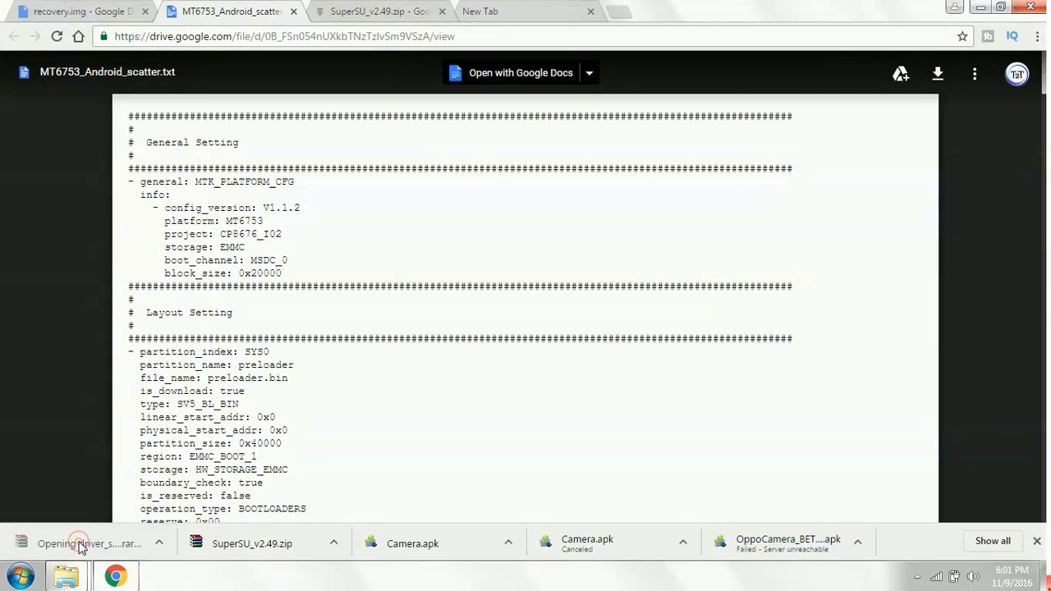
mouse_move(161, 576)
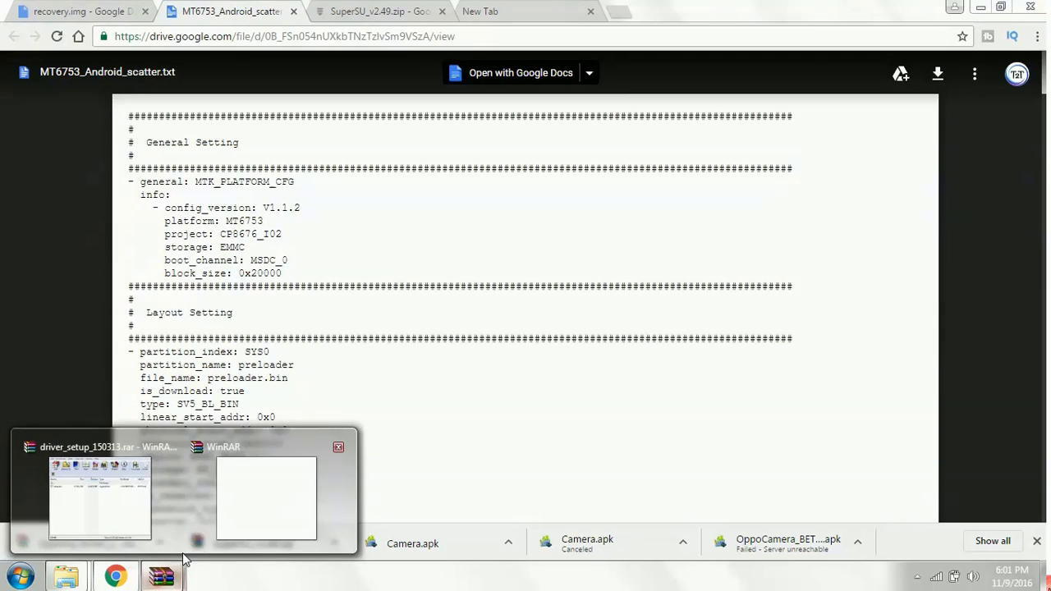
left_click(237, 500)
key("Escape")
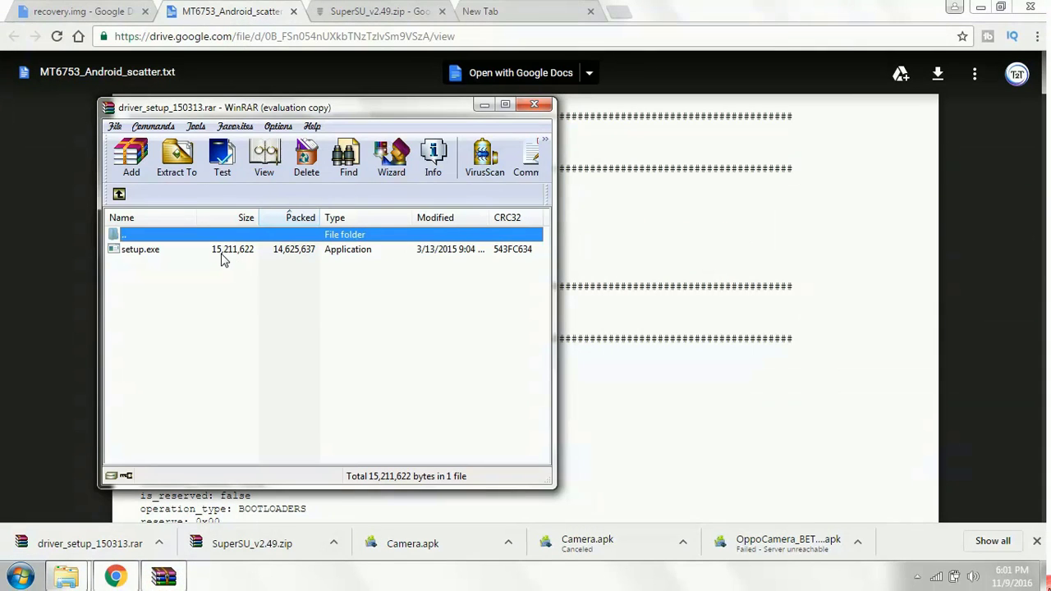
double_click(216, 250)
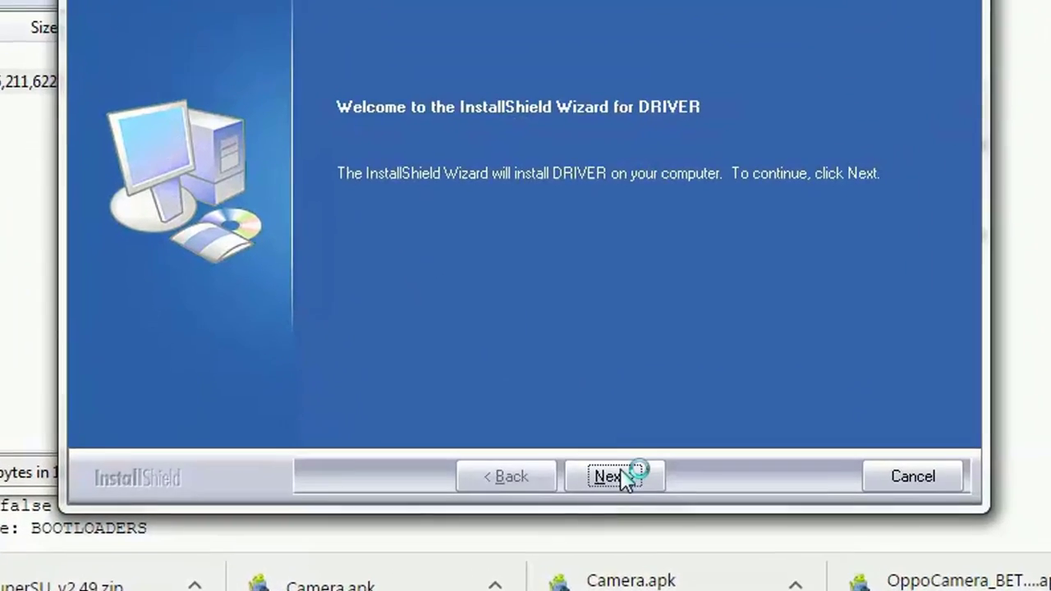
Step: Advance the DRIVER wizard, enter company name t2t, and choose the Custom setup type
left_click(571, 477)
left_click(398, 335)
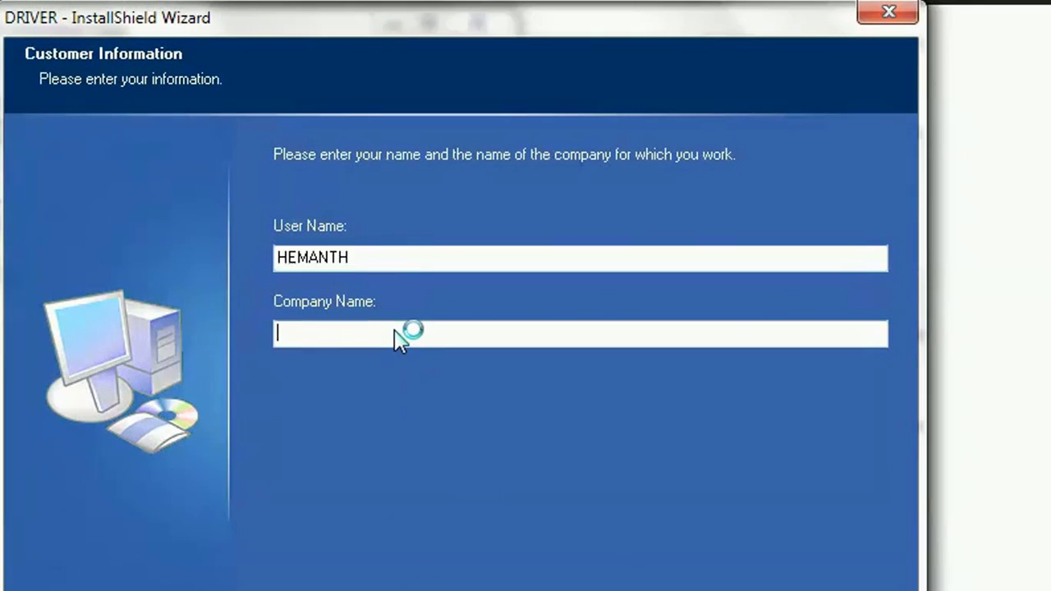
type("t2t")
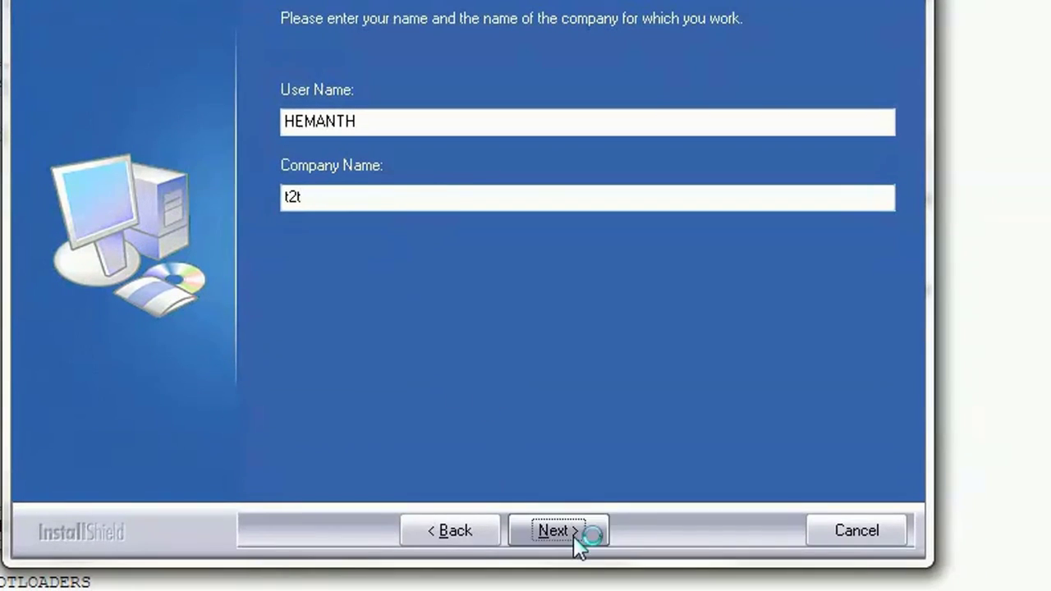
left_click(560, 531)
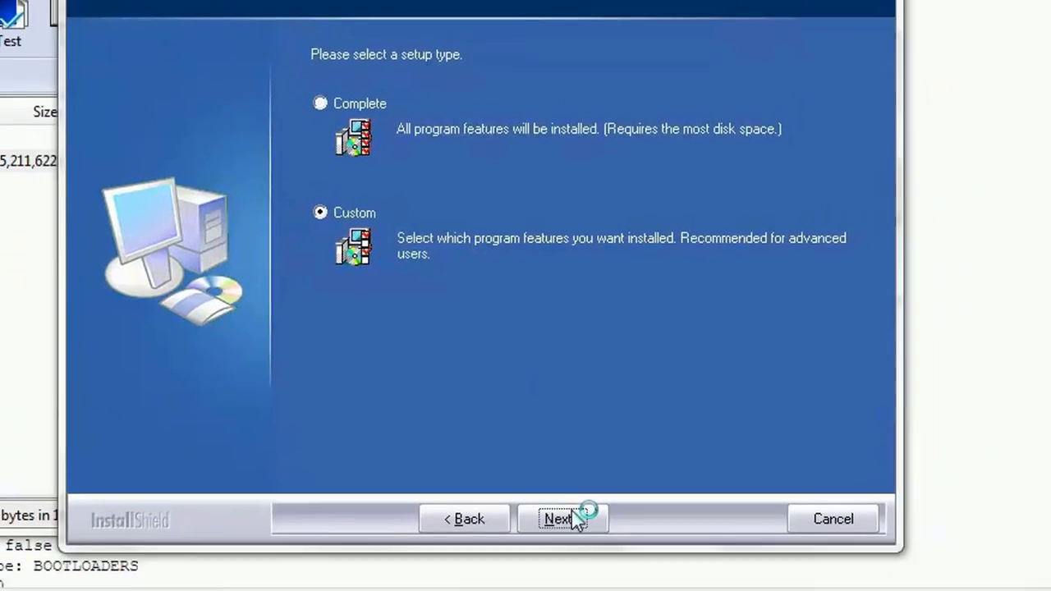
left_click(558, 531)
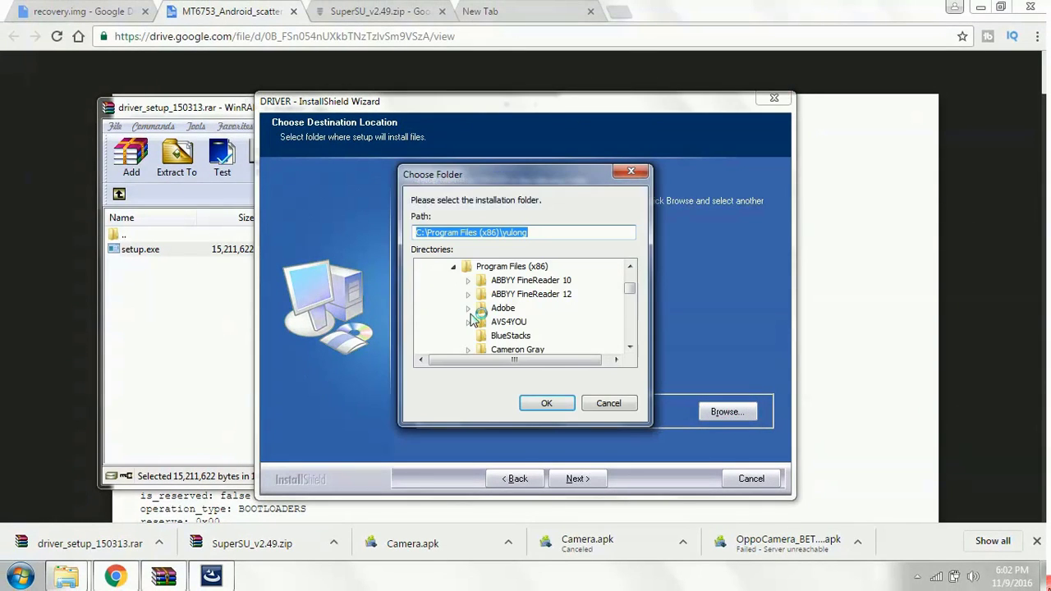
Step: Change the install folder to d:\Program Files (x86)\yulong and start the installation
key("Delete")
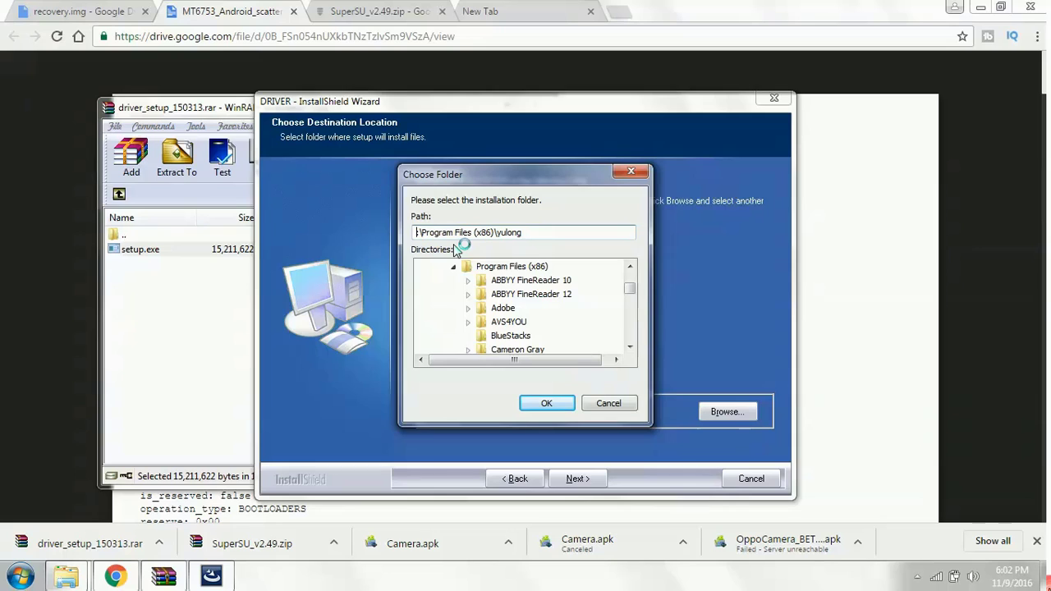
type("d")
key("Return")
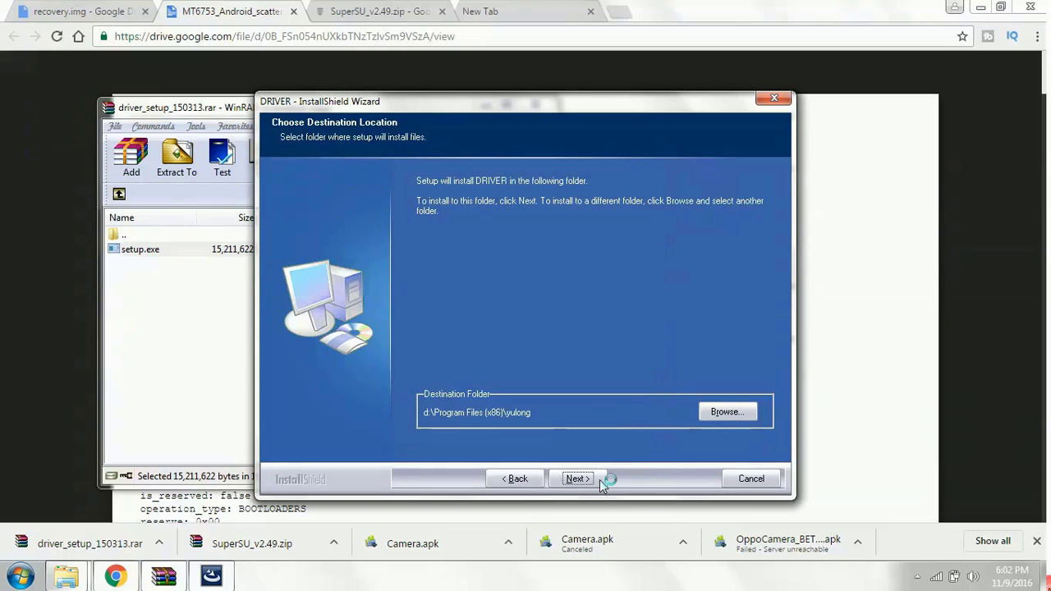
left_click(577, 480)
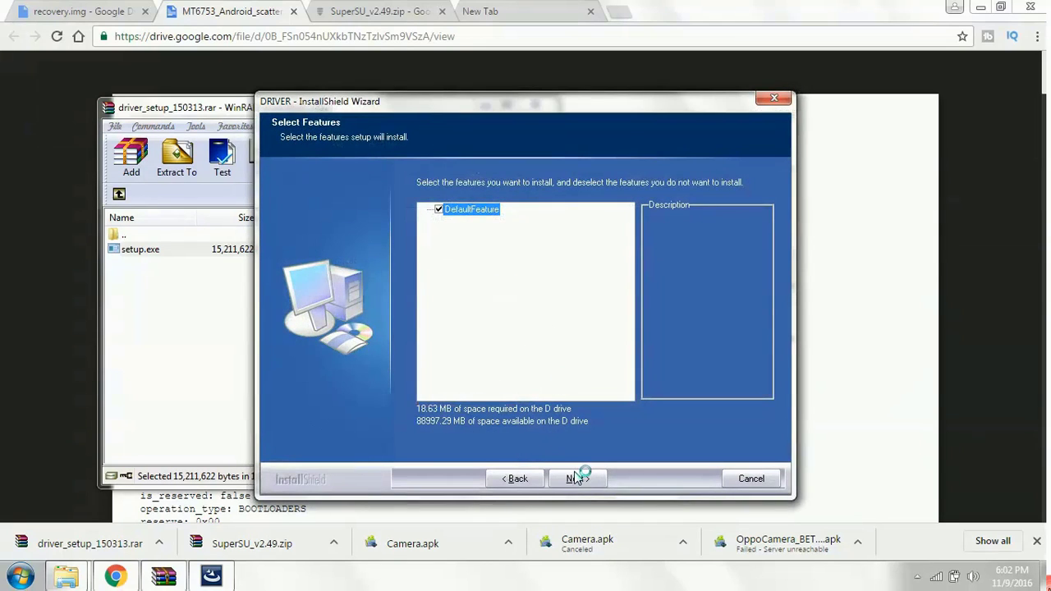
left_click(578, 478)
left_click(575, 478)
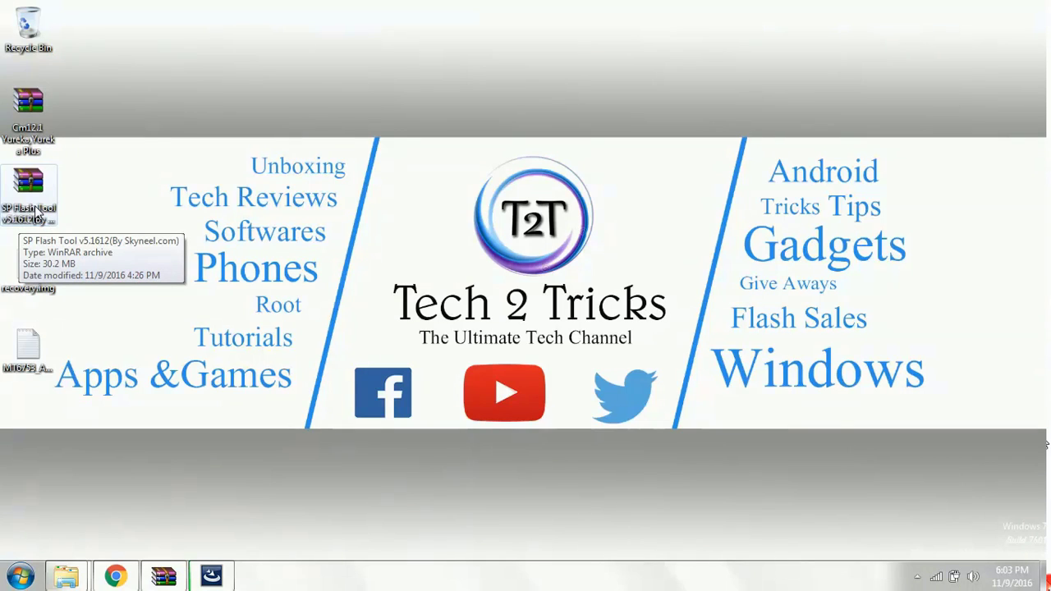
Step: Open the SP Flash Tool v5.1612 archive from the desktop, dismiss the license reminder, and reposition the window
left_click(34, 211)
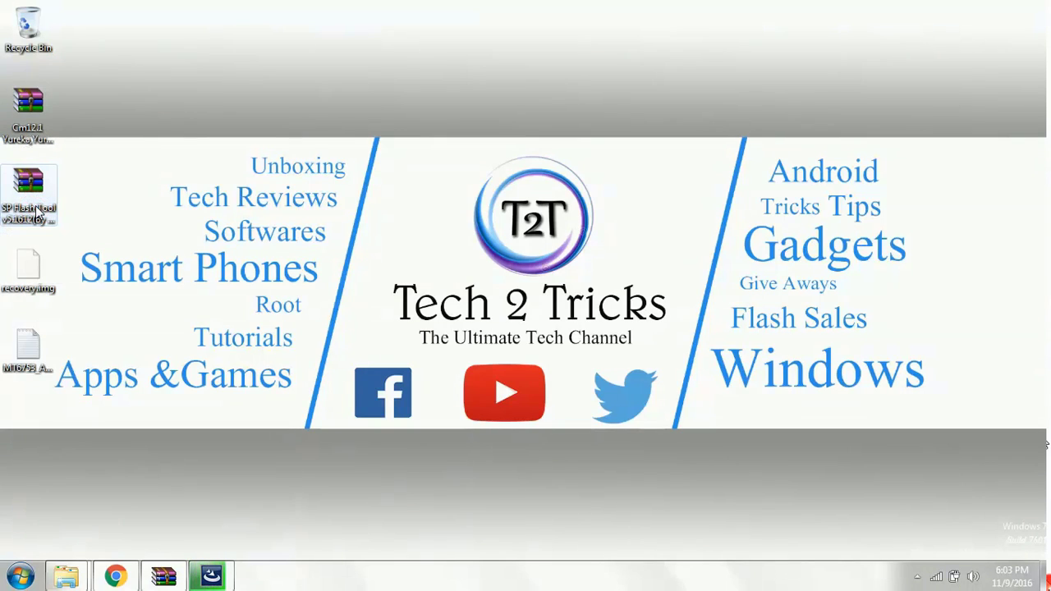
double_click(38, 211)
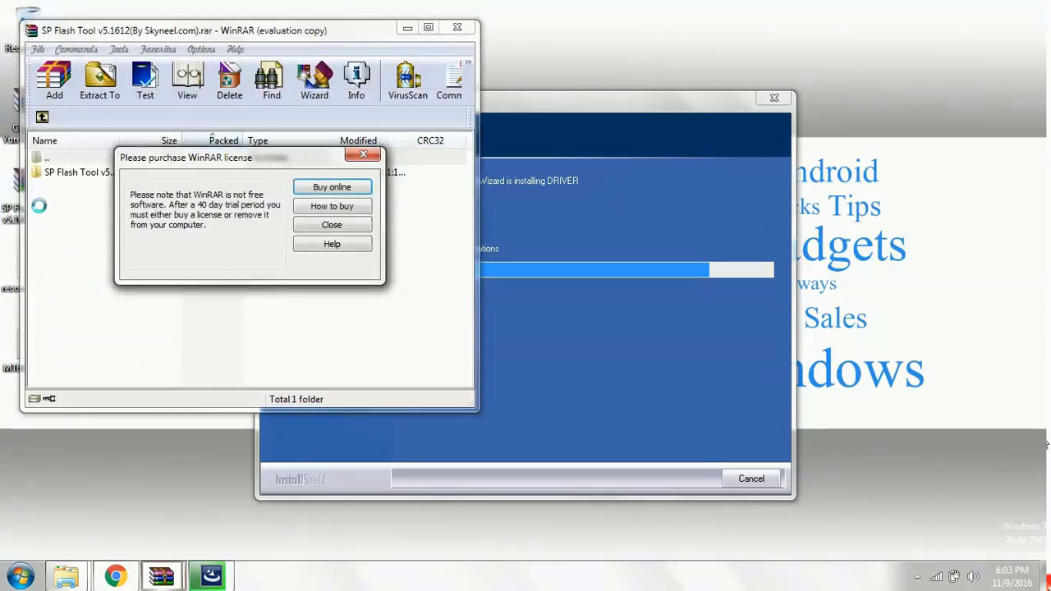
left_click(356, 157)
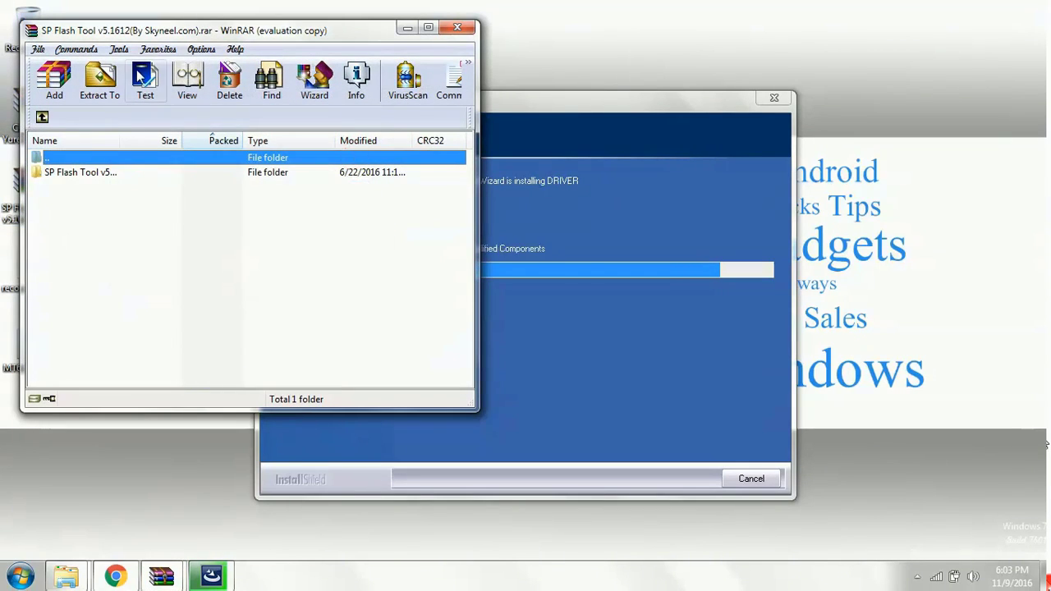
left_click_drag(148, 32, 248, 61)
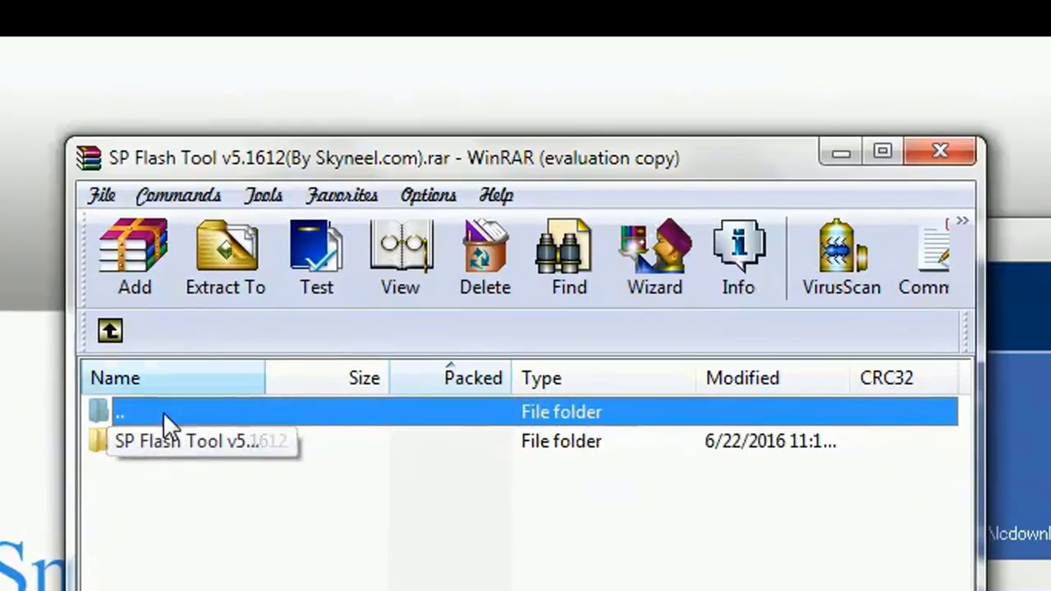
Step: Extract the SP Flash Tool archive to the Desktop
left_click(238, 279)
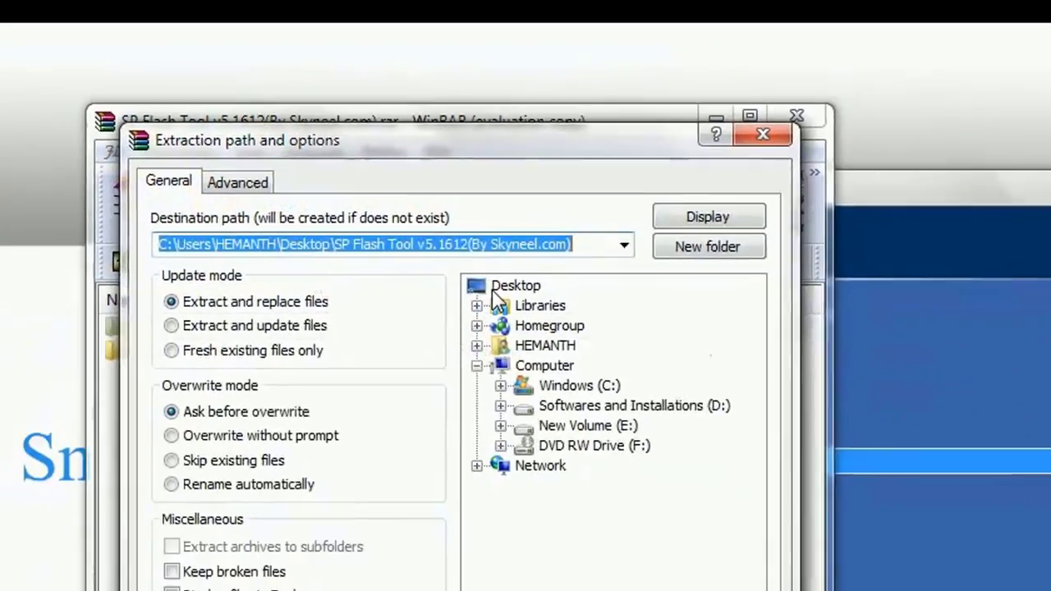
left_click(594, 360)
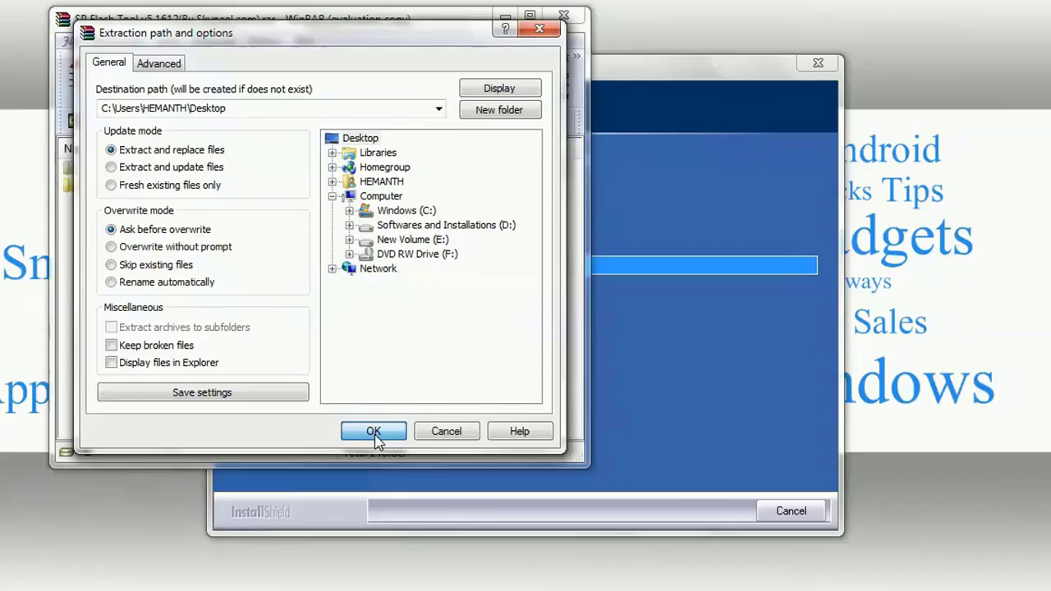
left_click(374, 433)
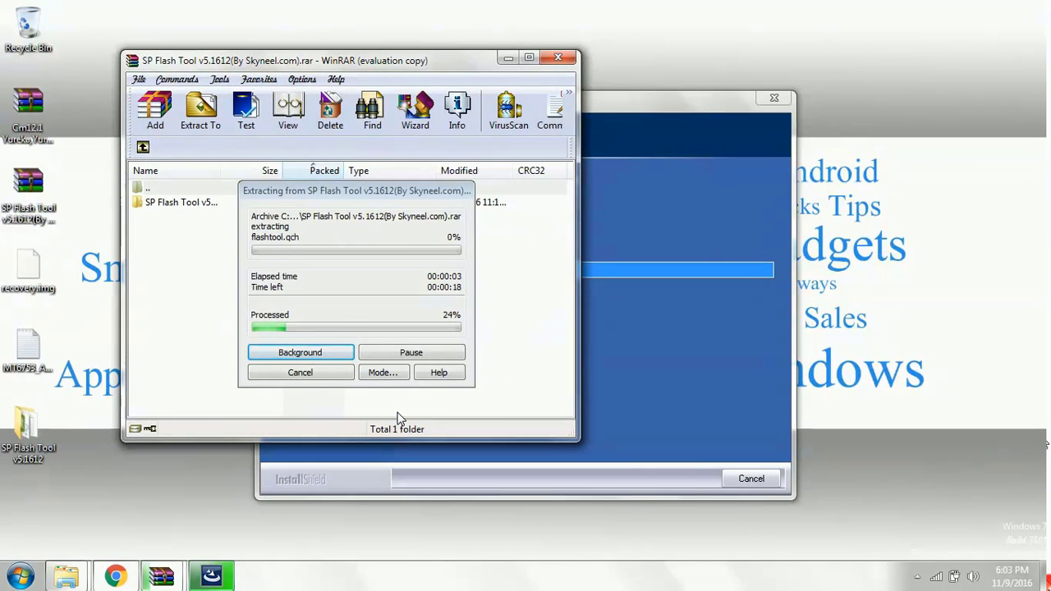
Step: Close the finished DRIVER installer and the SP Flash Tool archive window
left_click(215, 577)
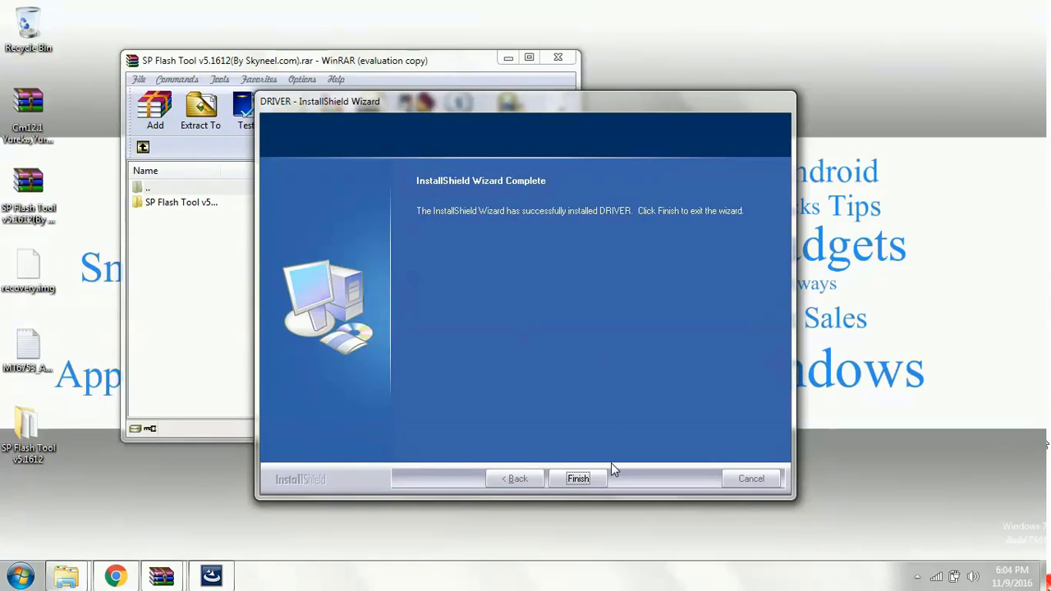
left_click(578, 479)
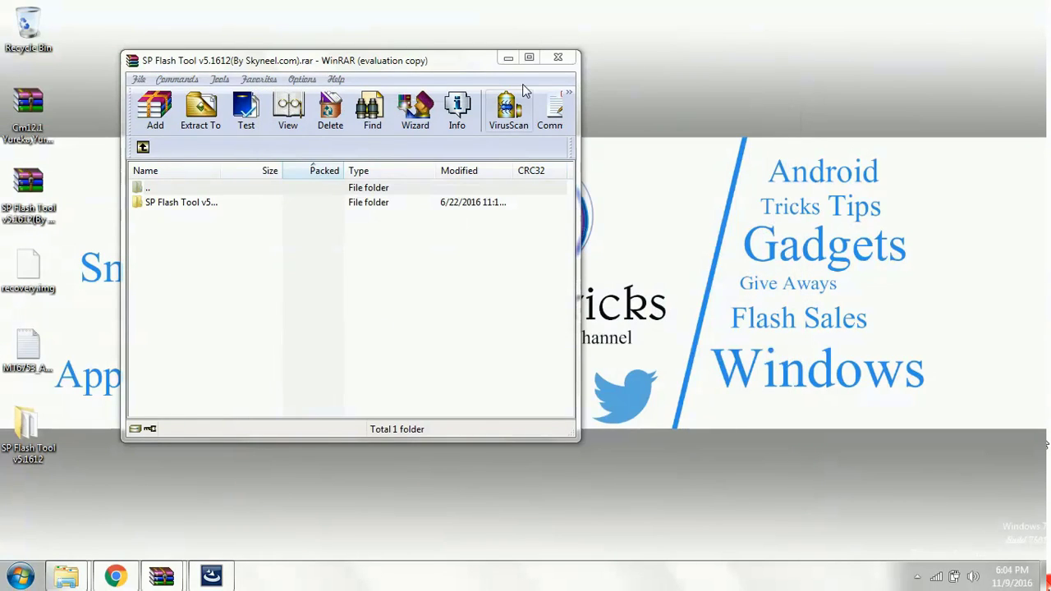
left_click(558, 57)
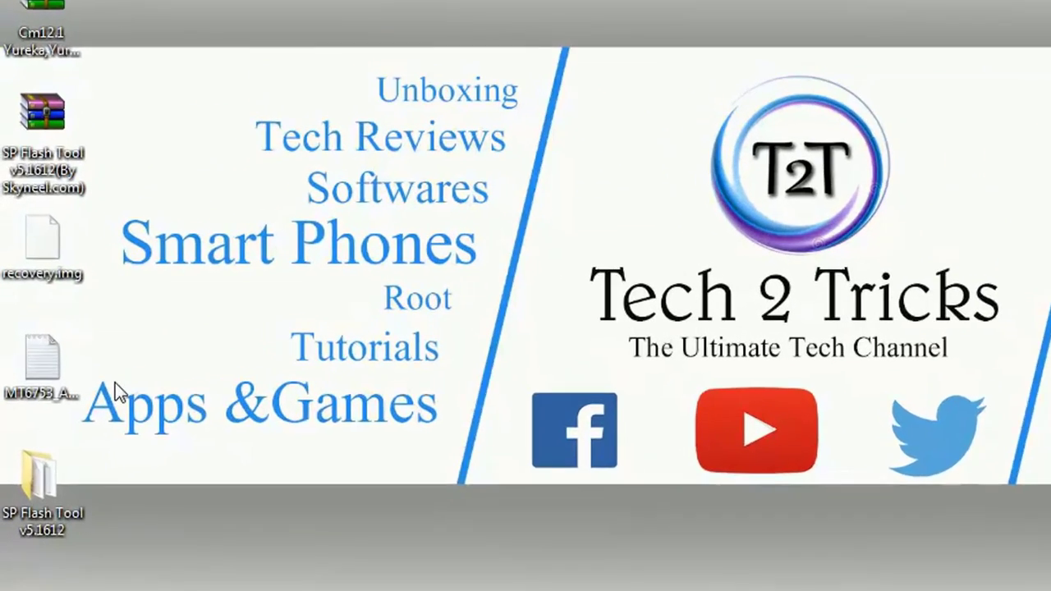
Step: Look over the MT6753 scatter file in Chrome
mouse_move(23, 282)
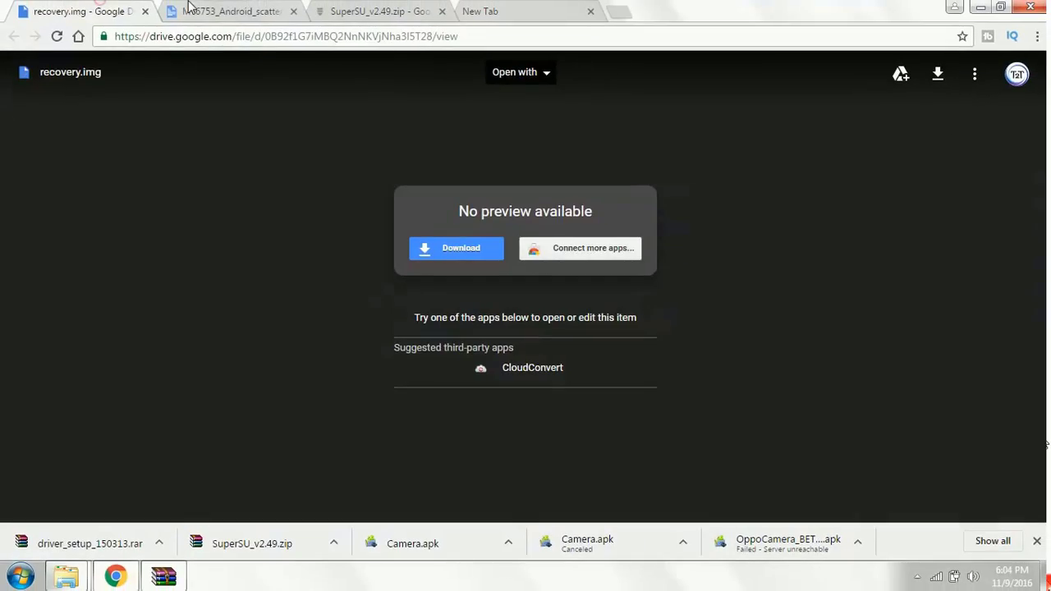
left_click(200, 7)
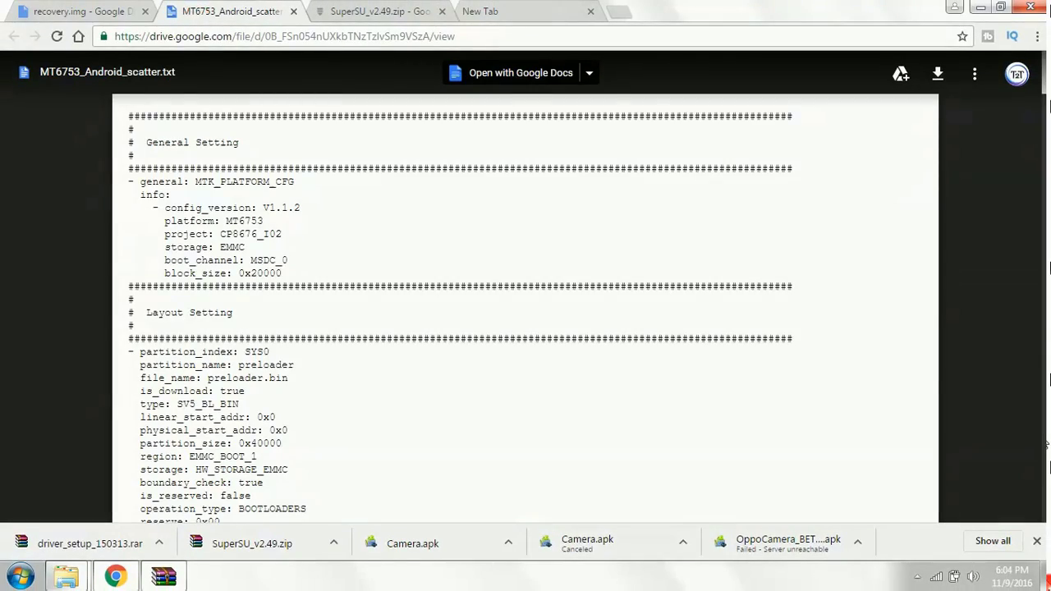
scroll(526, 328, "down", 5)
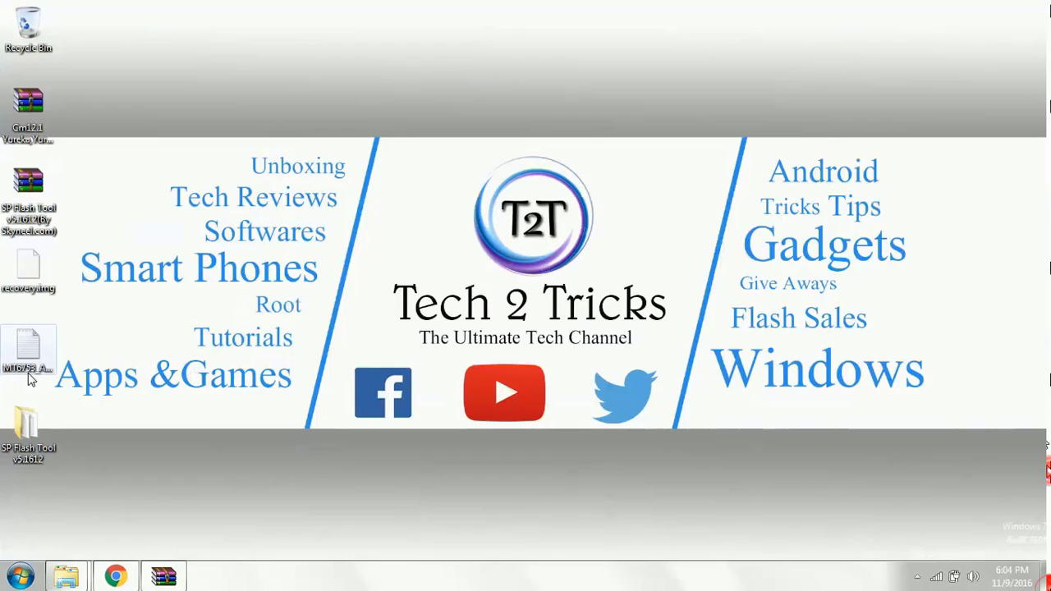
Step: Select recovery.img and the MT6753 scatter file on the desktop and copy them
left_click_drag(101, 369, 7, 274)
right_click(30, 265)
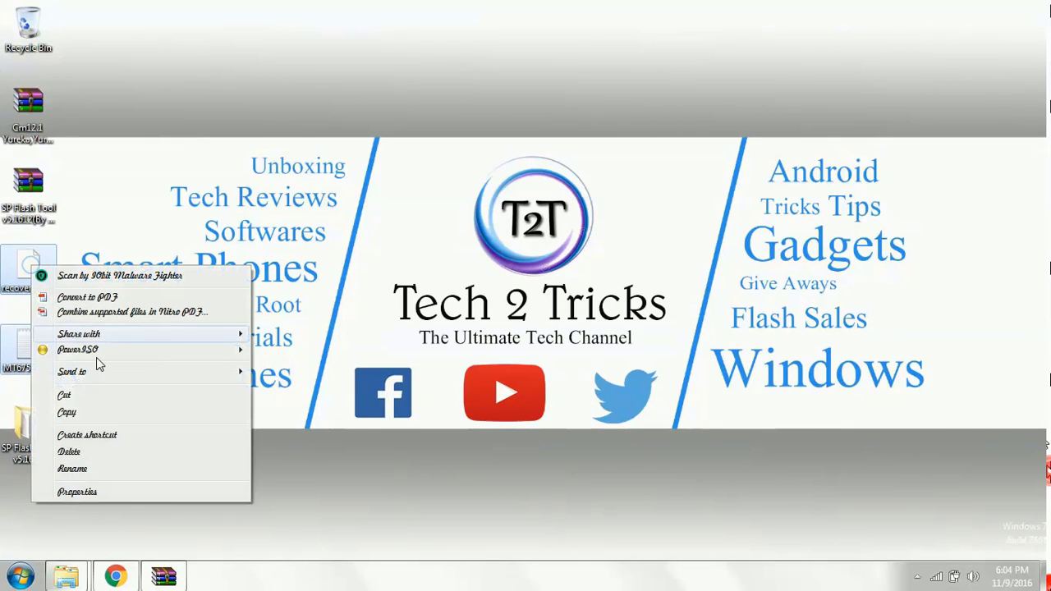
left_click(70, 413)
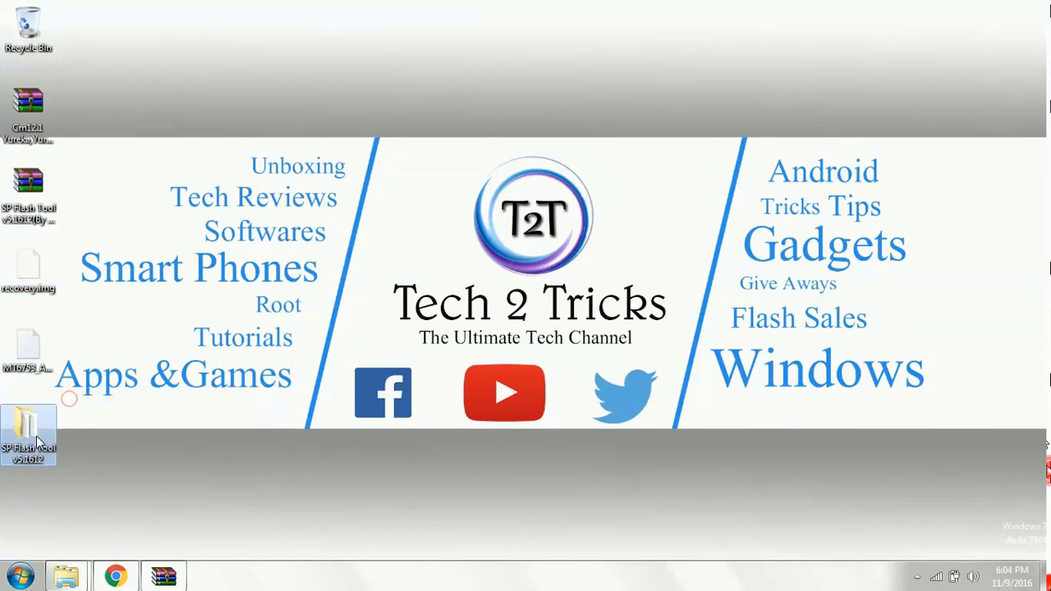
Step: Paste both files into the SP Flash Tool v5.1612 folder, then select flash_tool
double_click(54, 412)
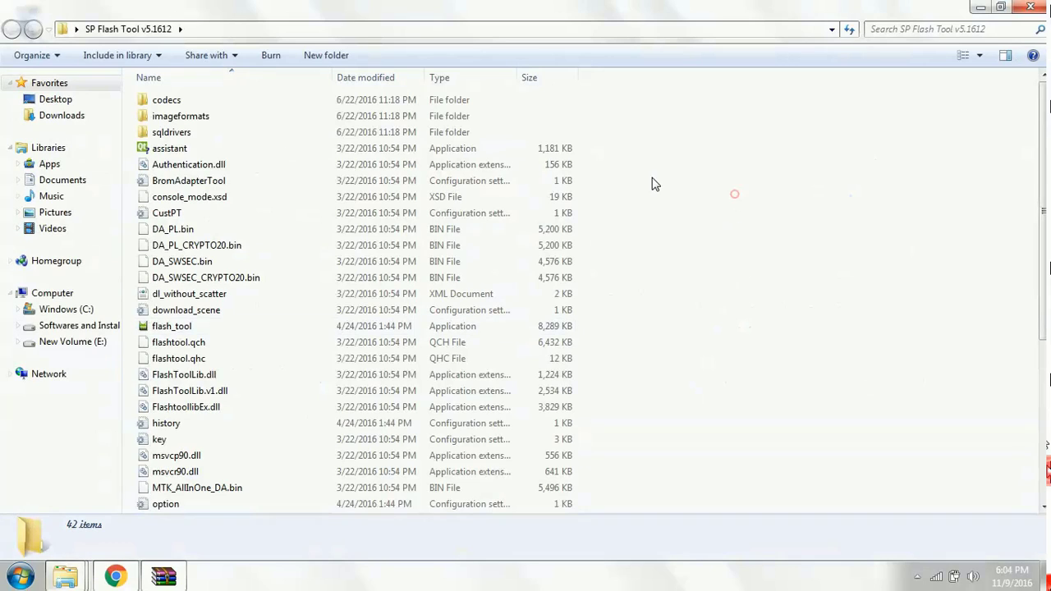
right_click(653, 179)
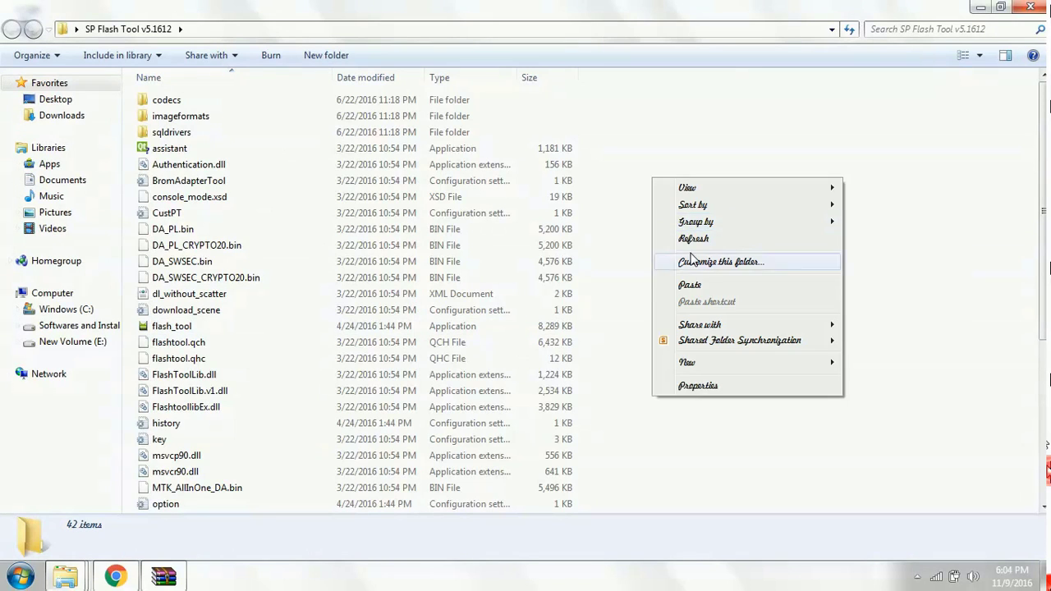
left_click(690, 285)
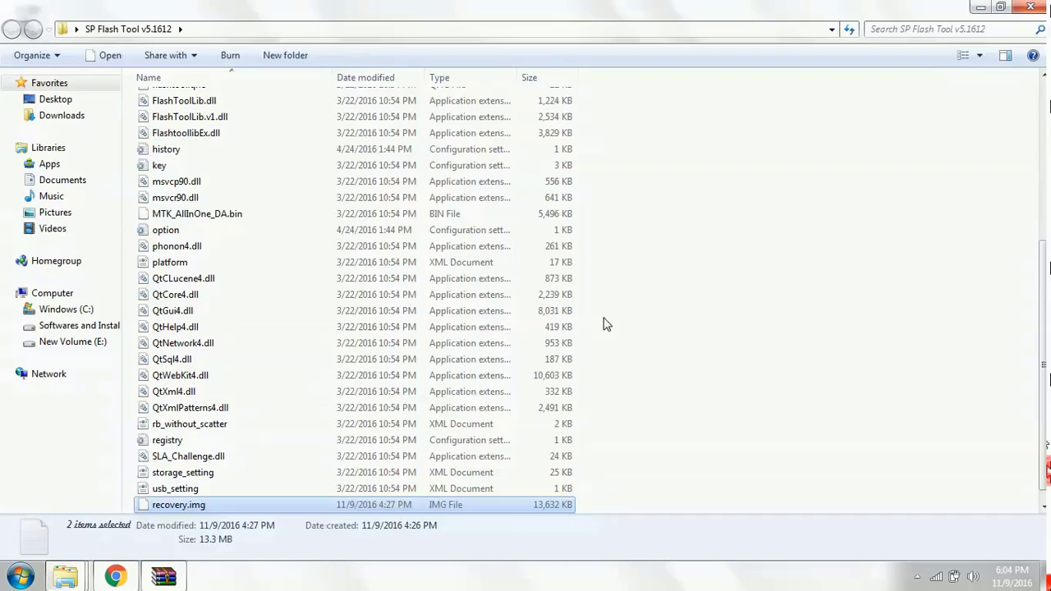
left_click(754, 316)
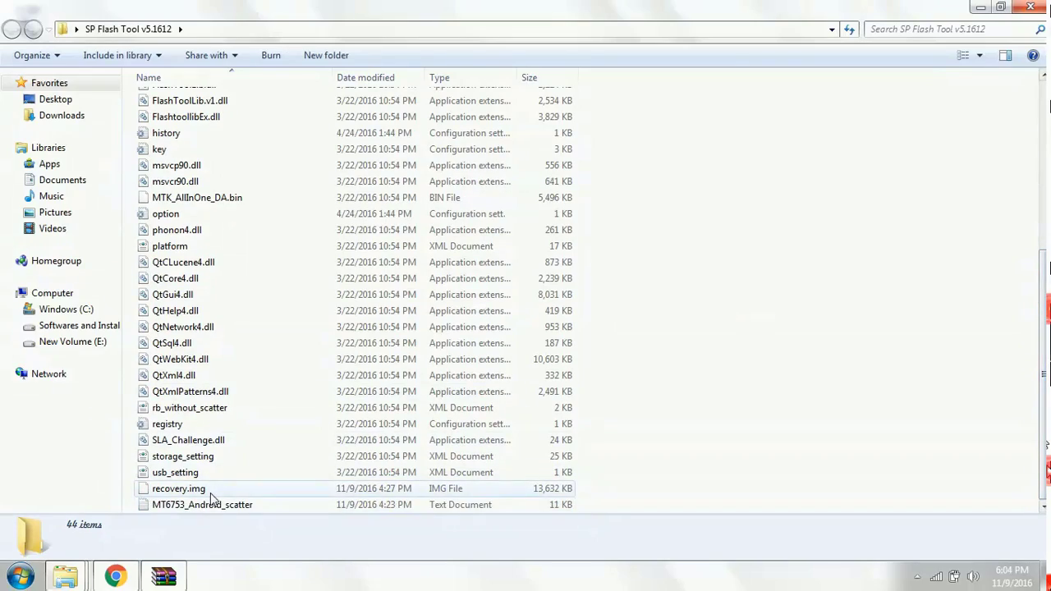
scroll(1048, 419, "up", 6)
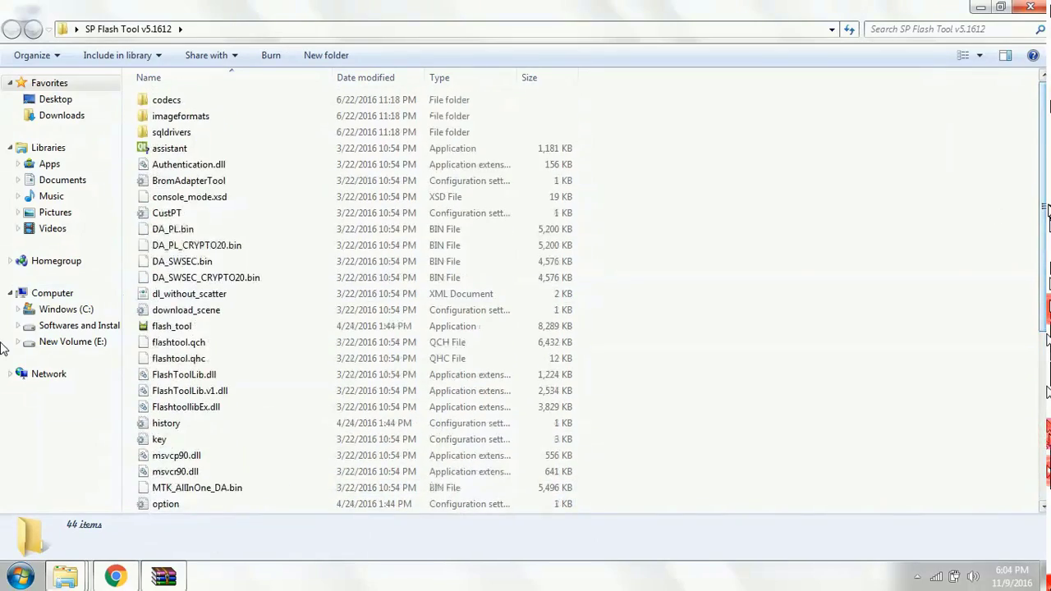
left_click(172, 326)
Step: Run flash_tool as administrator and move its window to the right
right_click(179, 326)
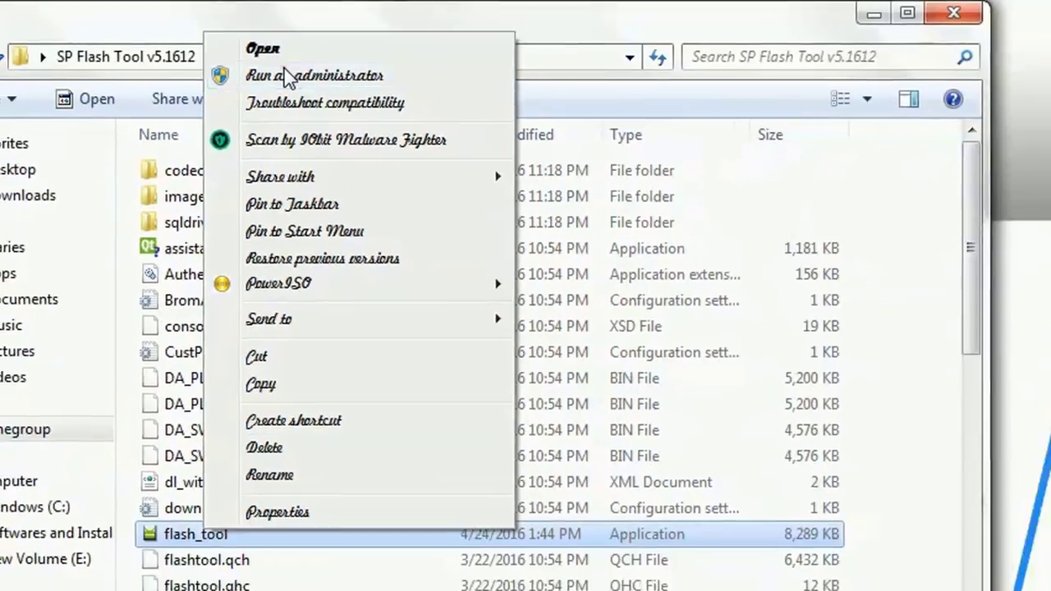
left_click(306, 86)
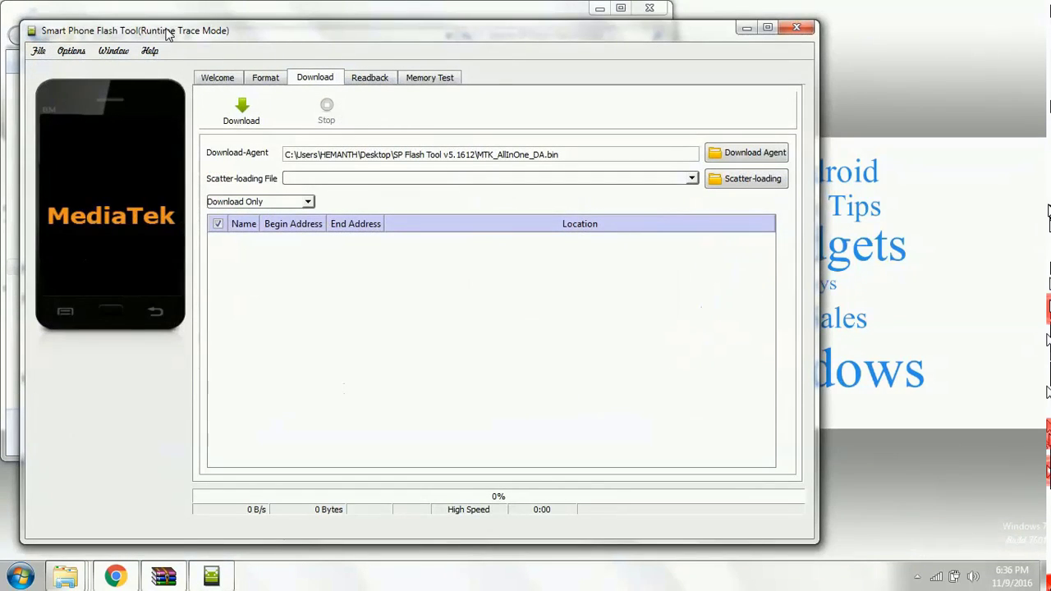
left_click_drag(192, 33, 278, 32)
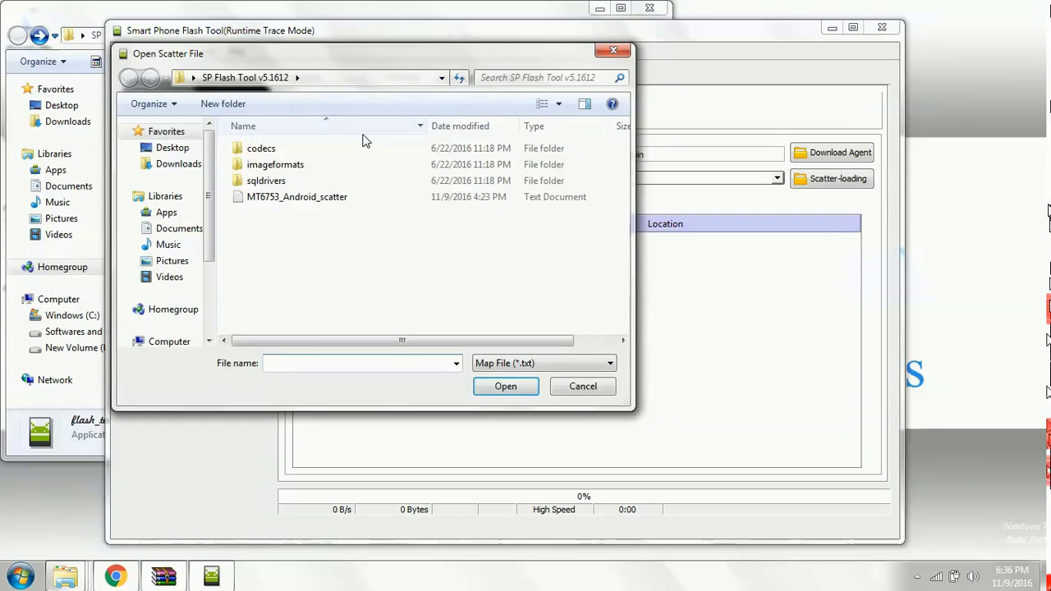
Step: Load MT6753_Android_scatter from the Open Scatter File dialog, leaving only recovery ticked
left_click_drag(276, 63, 366, 67)
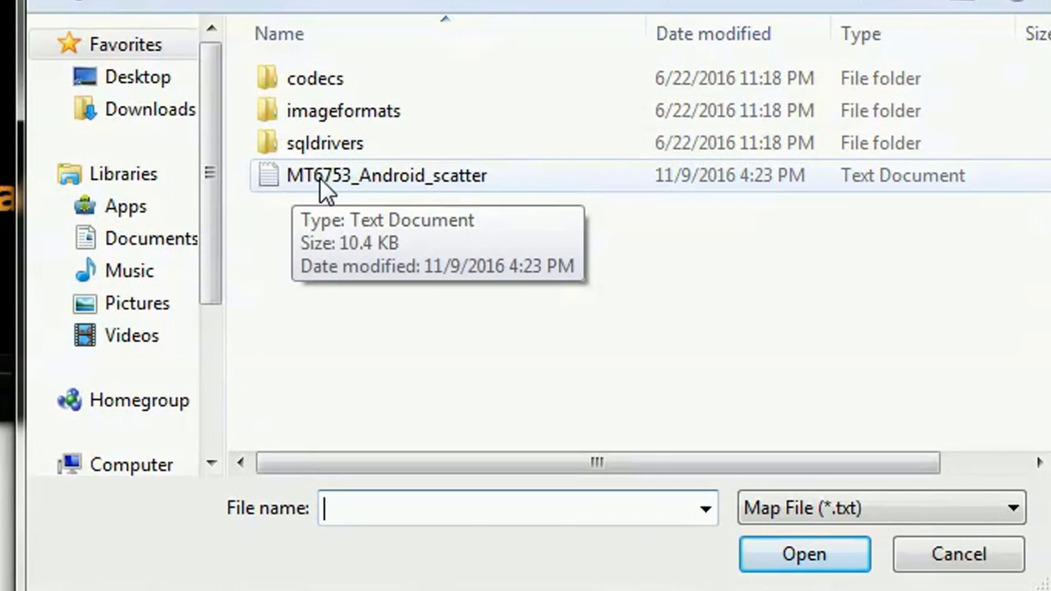
left_click(320, 177)
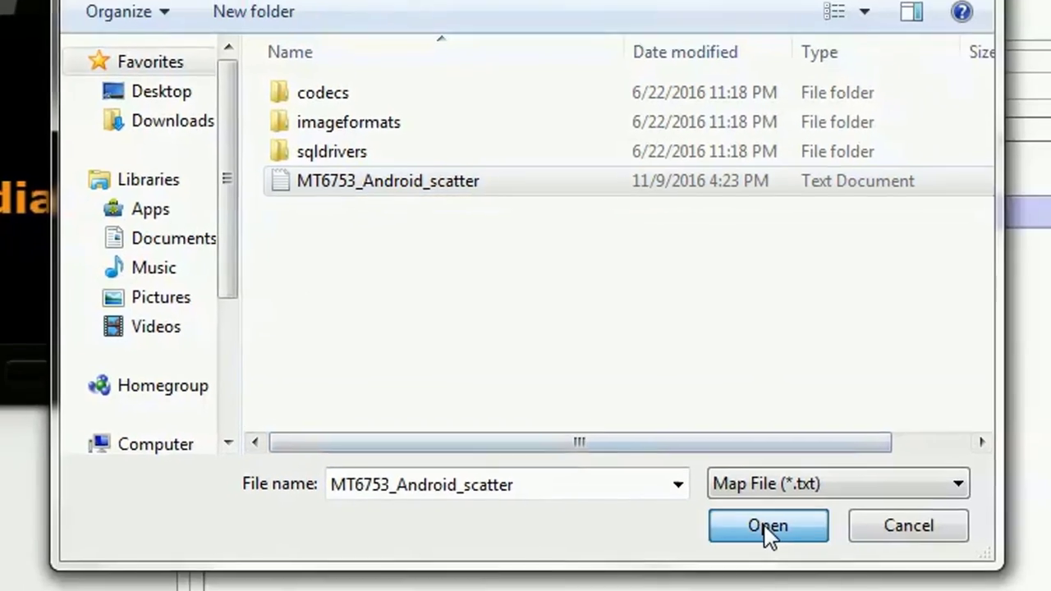
left_click(805, 554)
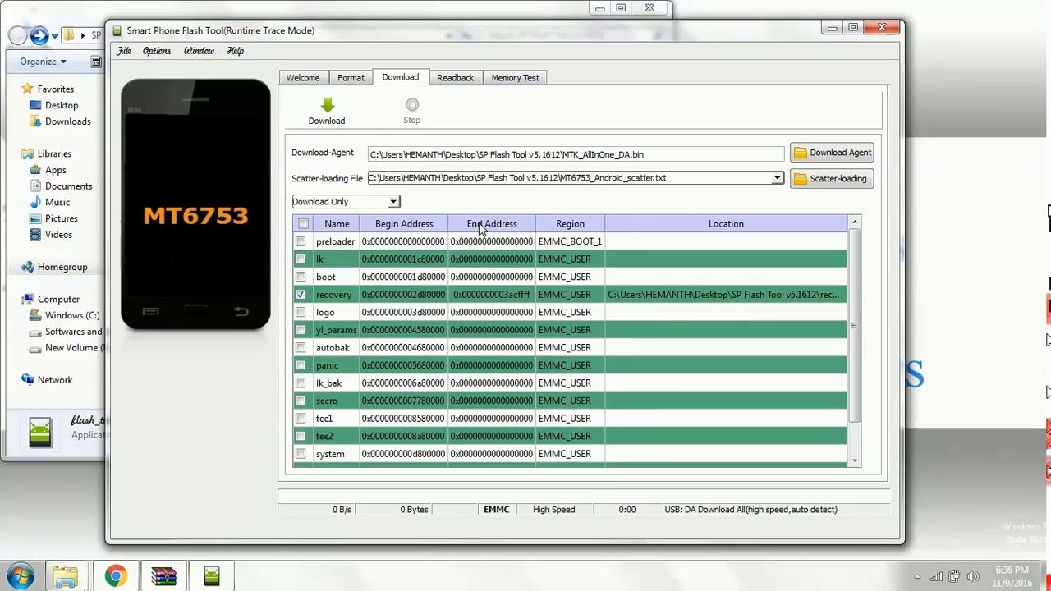
scroll(456, 314, "down", 1)
scroll(455, 314, "up", 1)
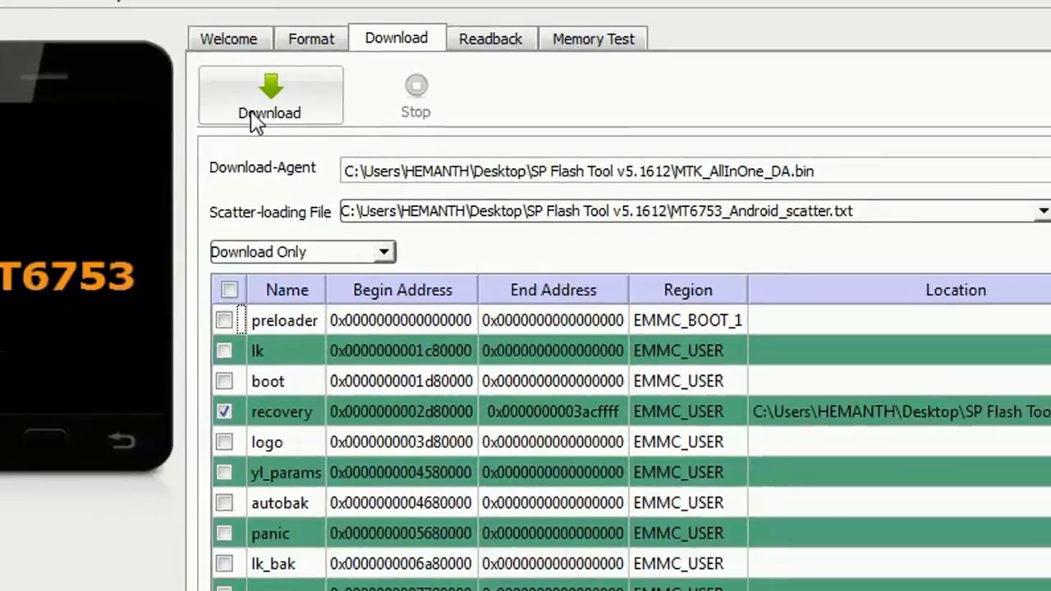
Step: Download the recovery image to the phone, dismiss Download Ok, and minimize SP Flash Tool and Explorer
left_click(320, 121)
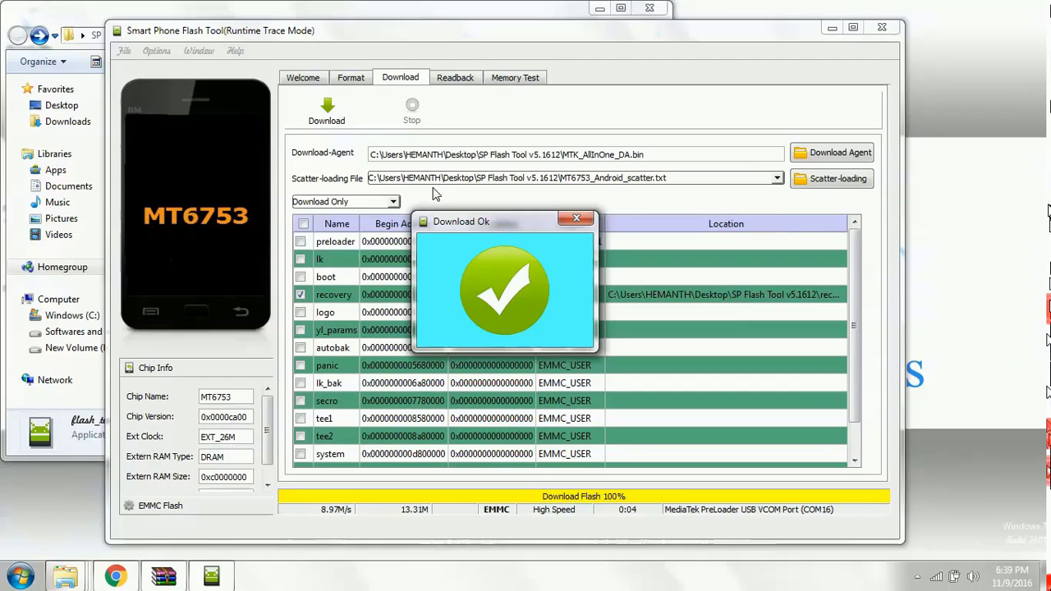
left_click(577, 219)
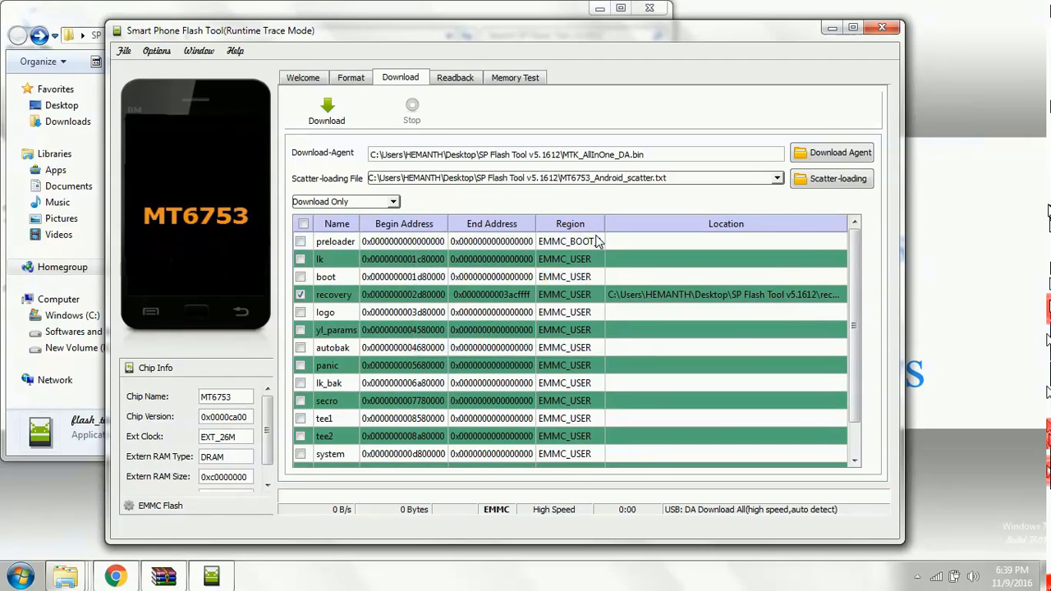
left_click(830, 30)
left_click(597, 9)
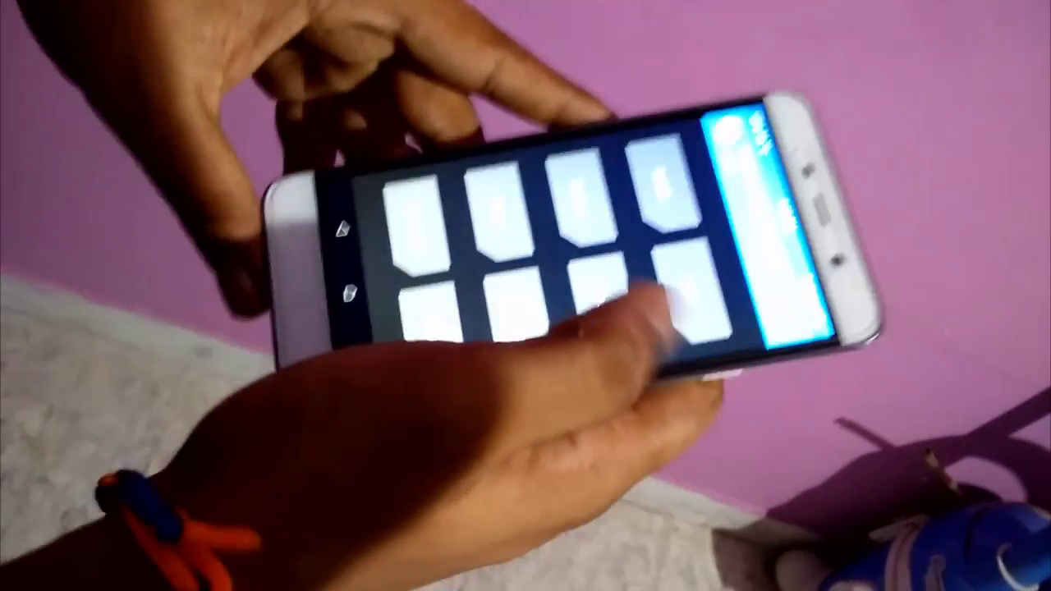
Step: Choose Install in TWRP and scroll through /sdcard folders like Alarms, Android, DCIM and Download
left_click(661, 184)
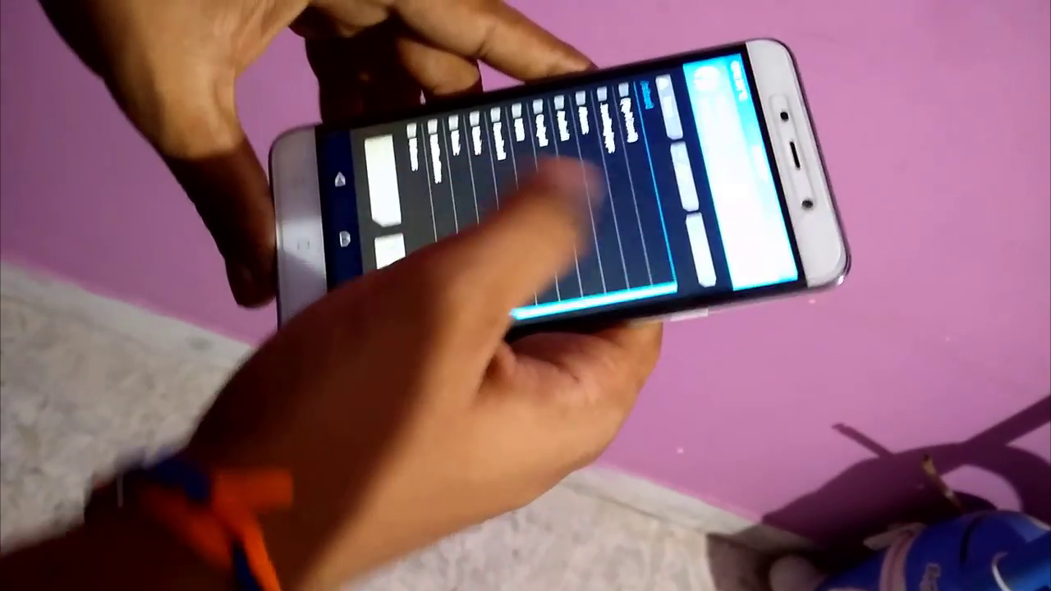
left_click_drag(575, 189, 681, 222)
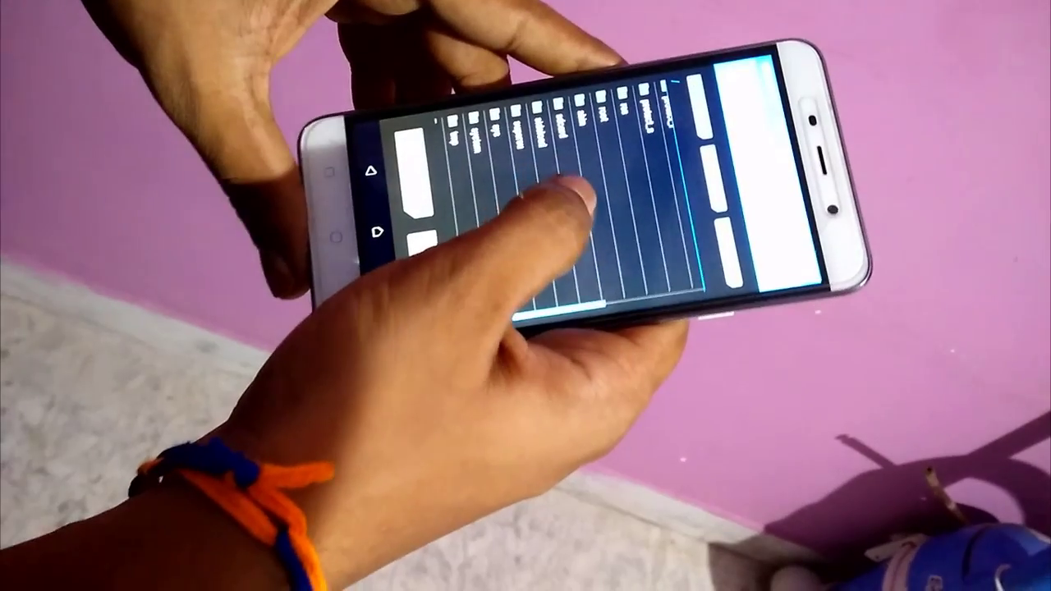
left_click_drag(574, 189, 624, 213)
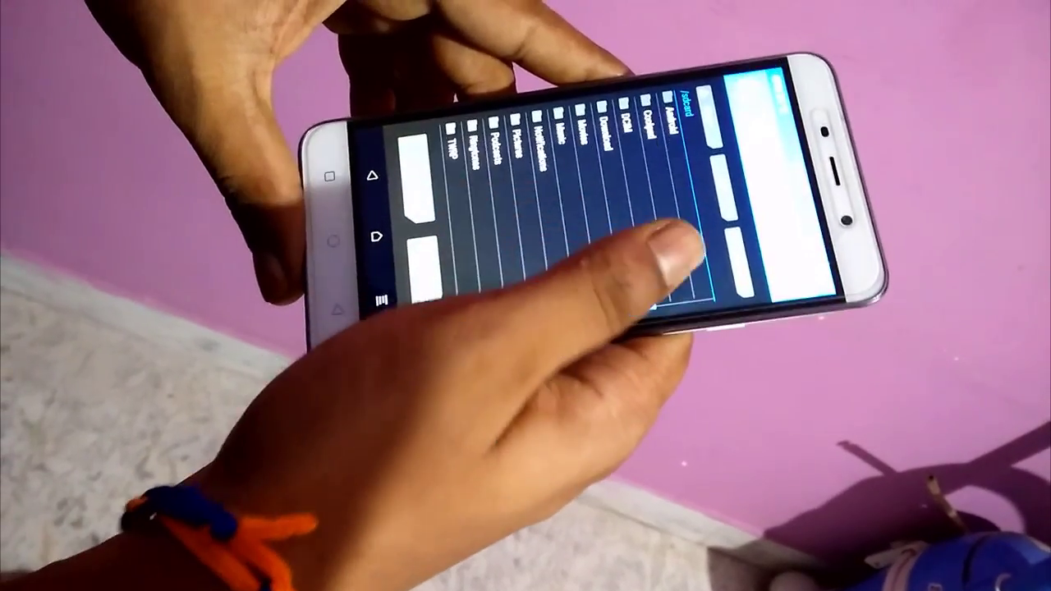
left_click_drag(690, 251, 624, 209)
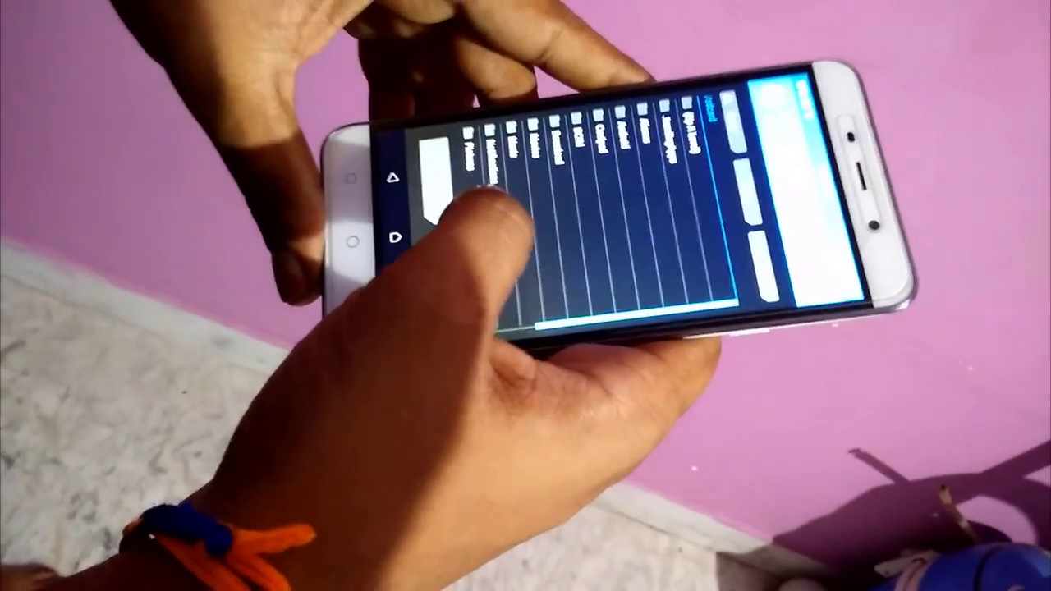
left_click_drag(485, 197, 493, 223)
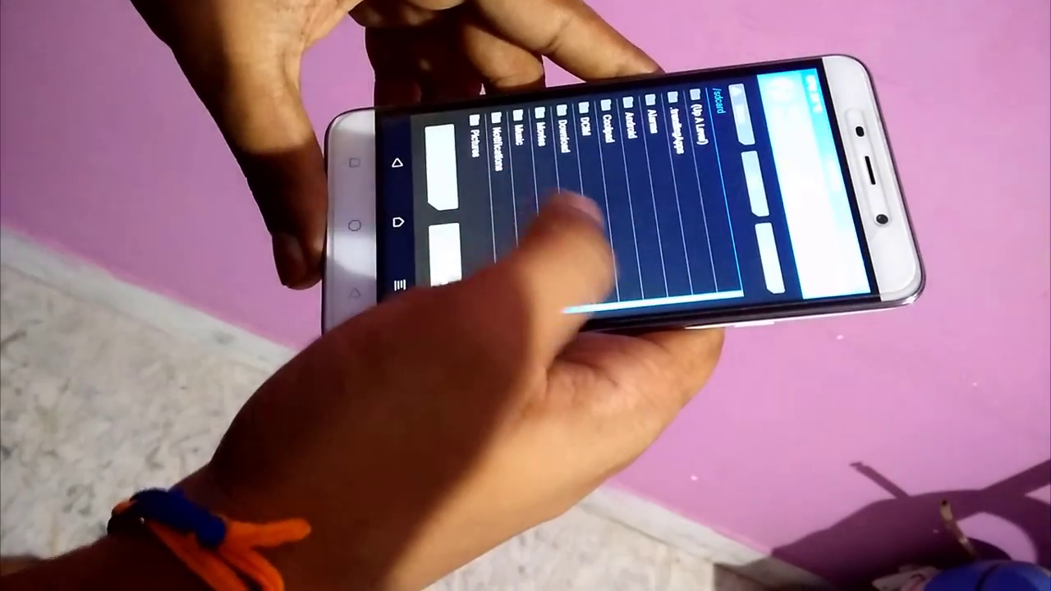